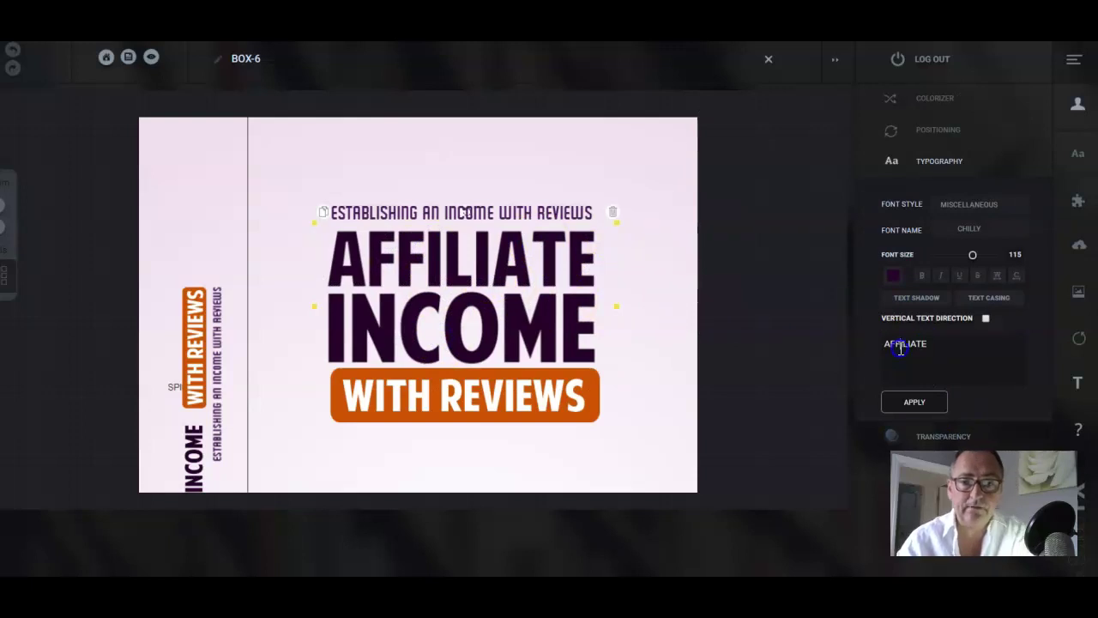
- Replace AFFILIATE with TREVOR'S so the headline reads TREVOR'S INCOME WITH REVIEWS
{"action": "double_click", "coordinate": [902, 349]}
{"action": "type", "text": "TR"}
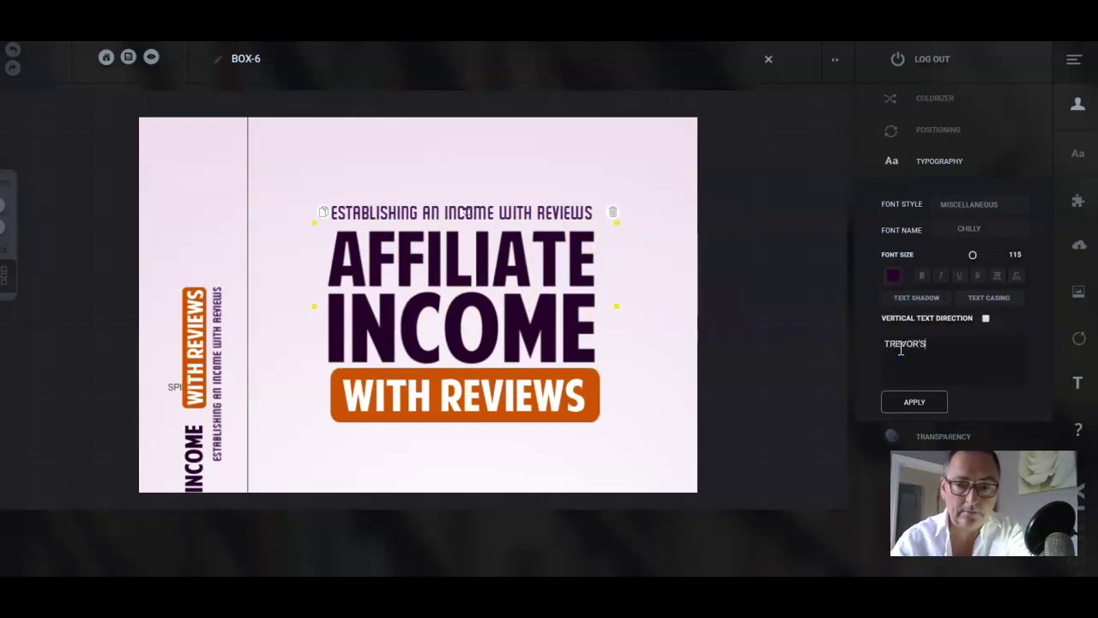
{"action": "type", "text": "EVOR'S"}
{"action": "left_click", "coordinate": [916, 402]}
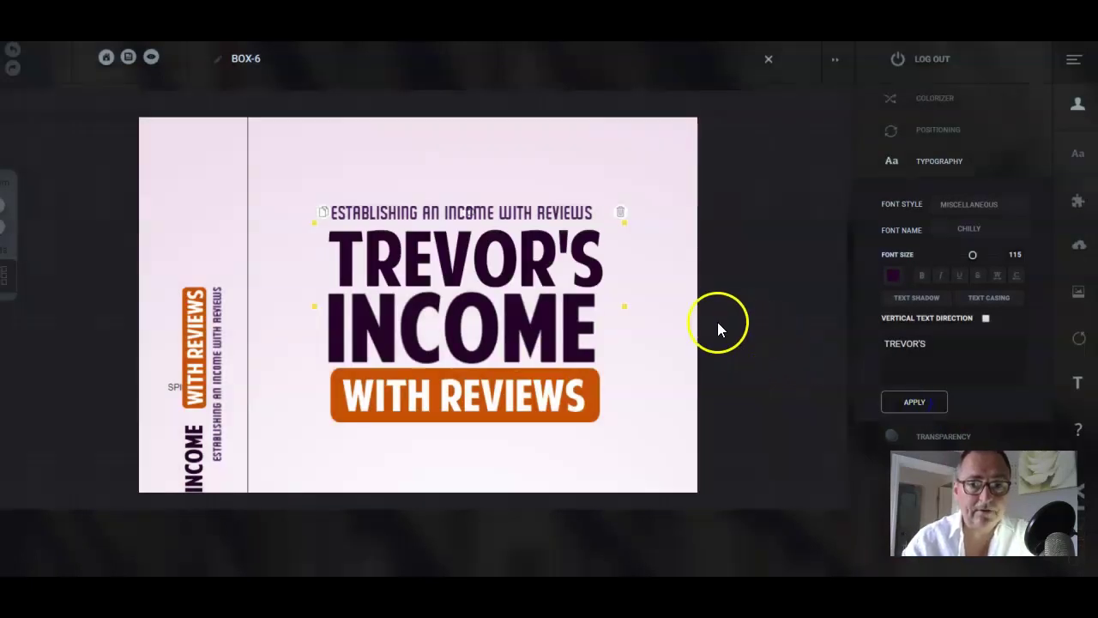
- Nudge the large cartoon woman on the front cover slightly up
{"action": "scroll", "coordinate": [515, 352], "scroll_direction": "down", "scroll_amount": 5}
{"action": "left_click", "coordinate": [478, 391]}
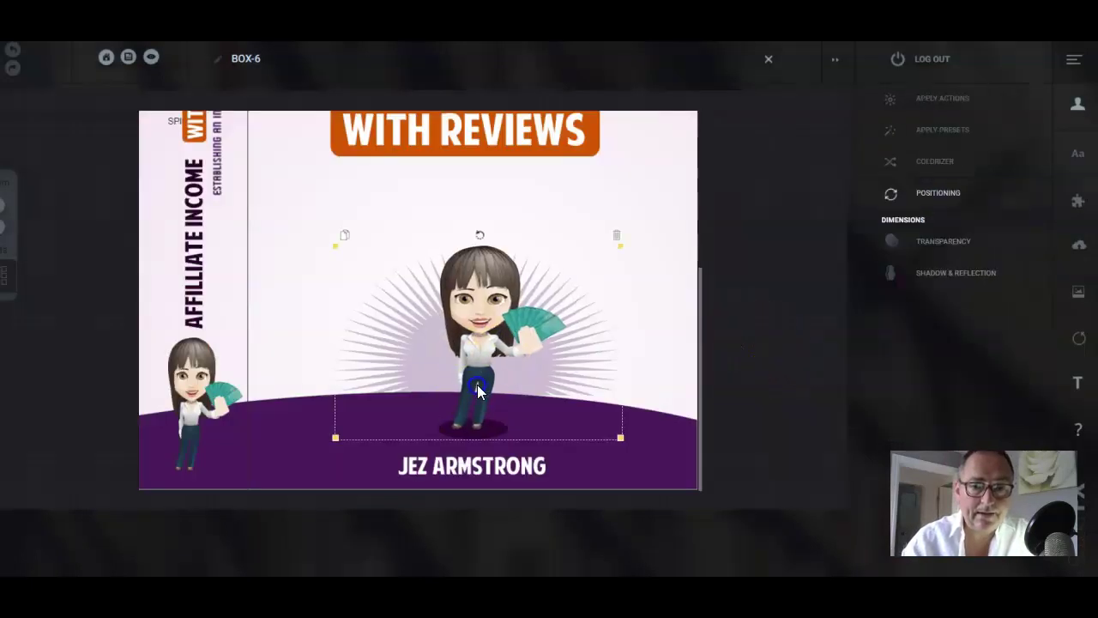
{"action": "left_click_drag", "start_coordinate": [478, 390], "coordinate": [492, 345]}
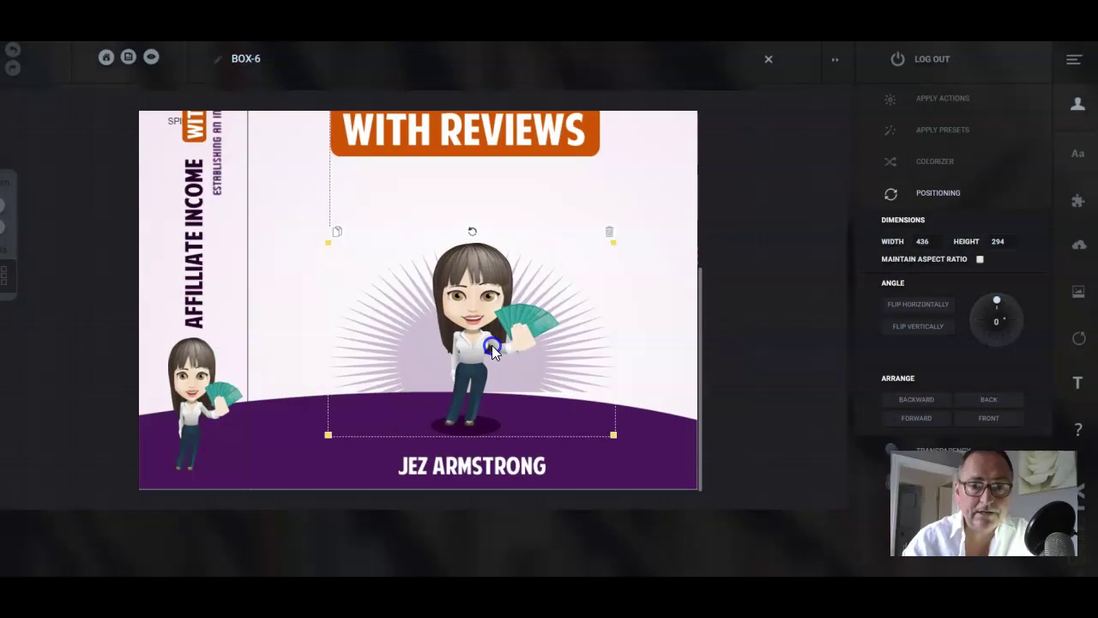
{"action": "left_click", "coordinate": [437, 472]}
- Check the spine's small woman and AFFILIATE INCOME text, then bring up the 3D box preview
{"action": "left_click", "coordinate": [173, 383]}
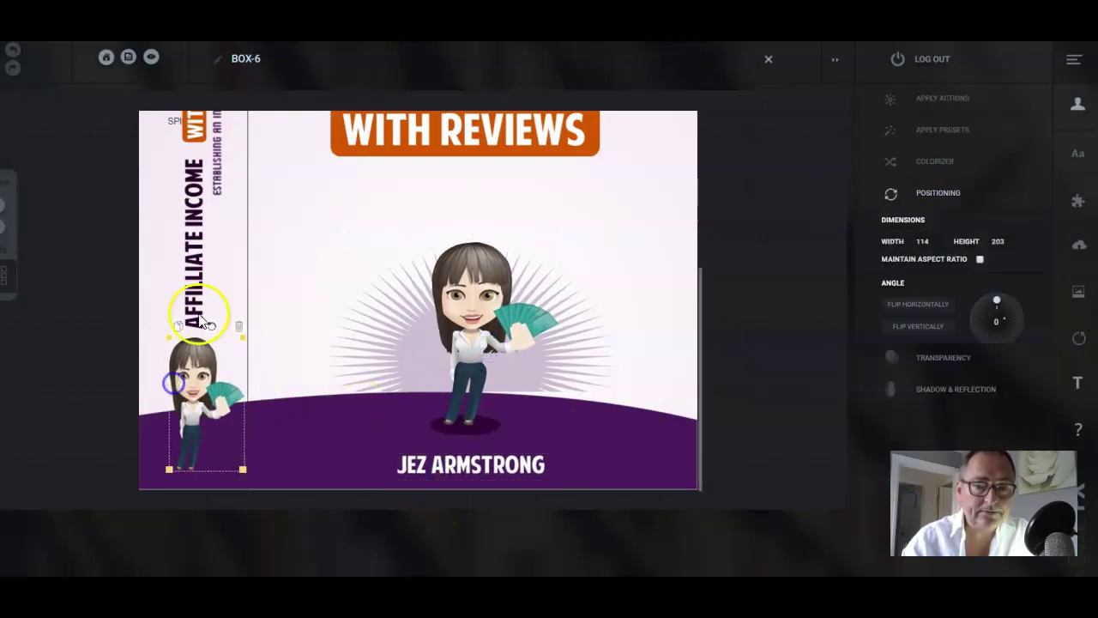
{"action": "left_click", "coordinate": [203, 322]}
{"action": "scroll", "coordinate": [255, 276], "scroll_direction": "up", "scroll_amount": 3}
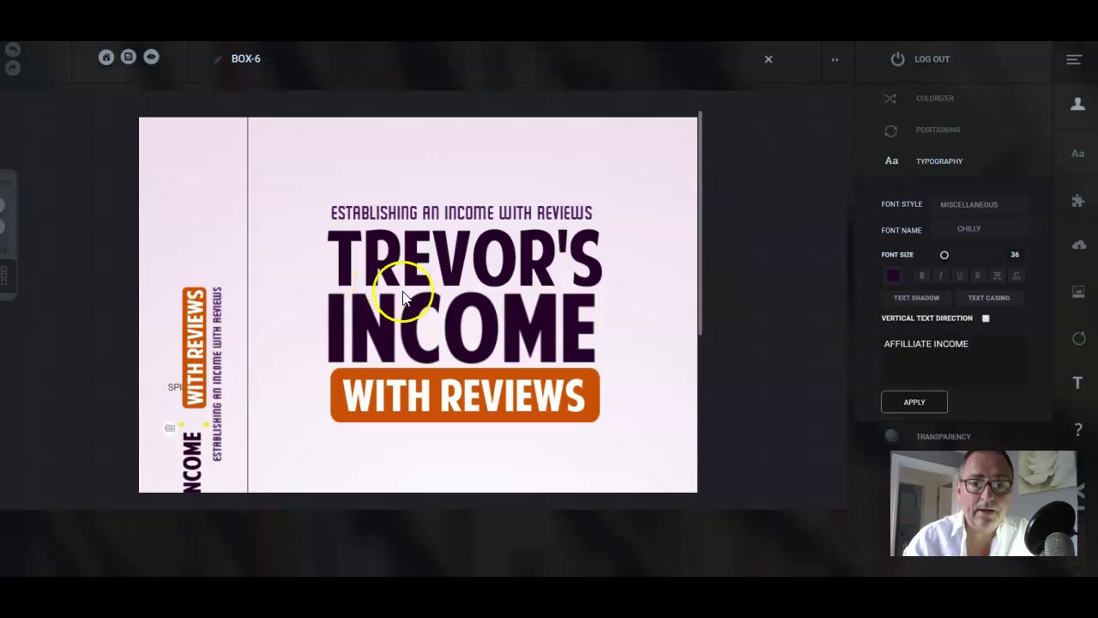
{"action": "left_click", "coordinate": [151, 57]}
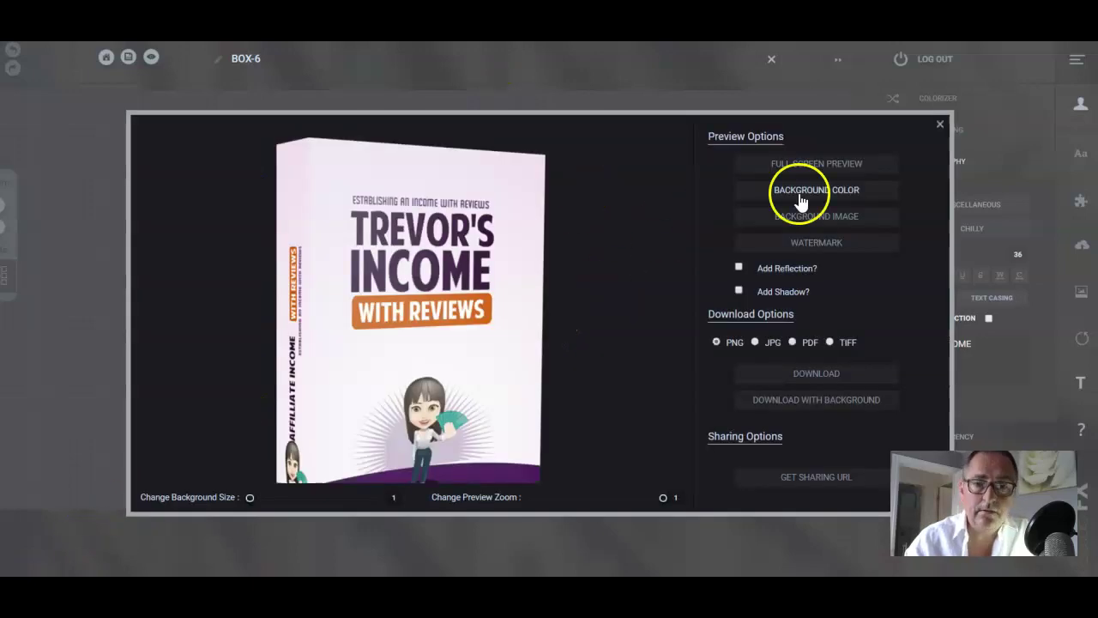
{"action": "left_click", "coordinate": [804, 190]}
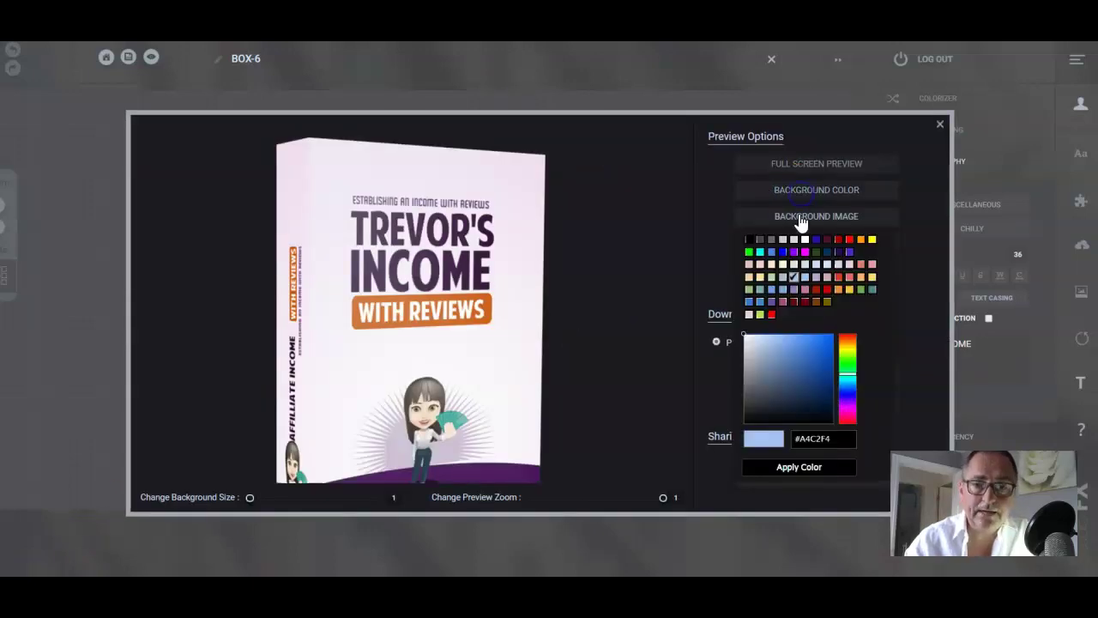
{"action": "left_click", "coordinate": [804, 240]}
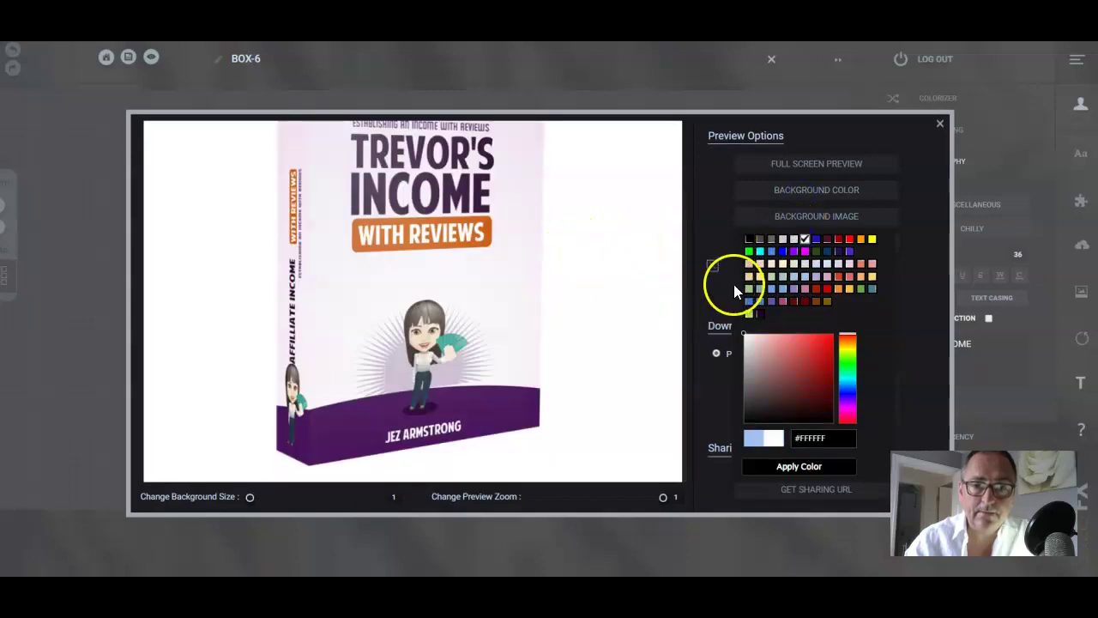
{"action": "left_click", "coordinate": [704, 301]}
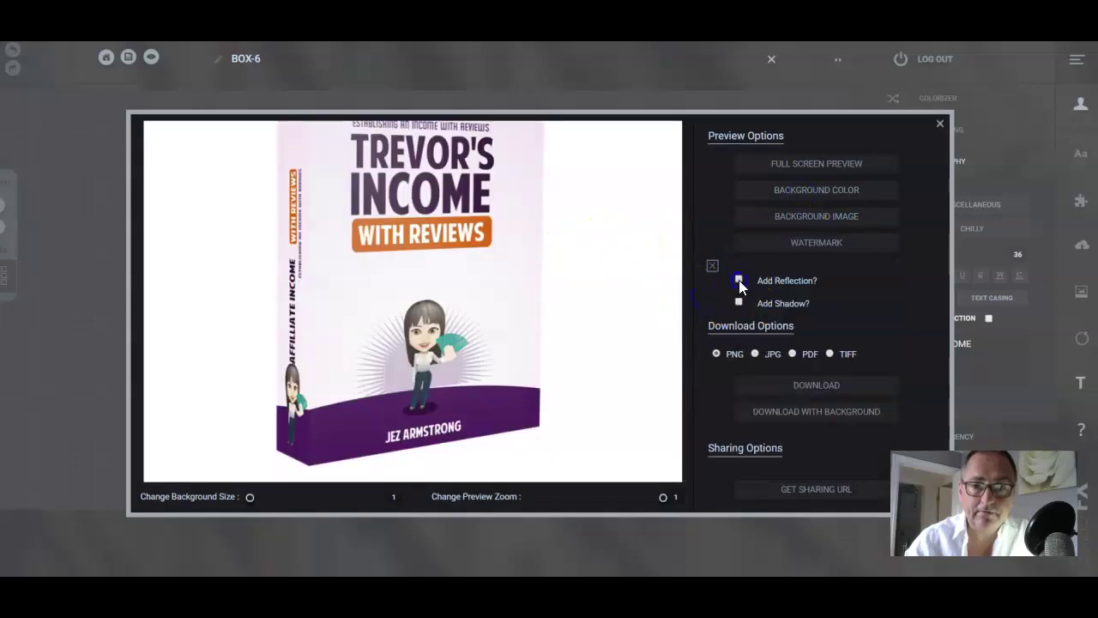
{"action": "left_click", "coordinate": [739, 280]}
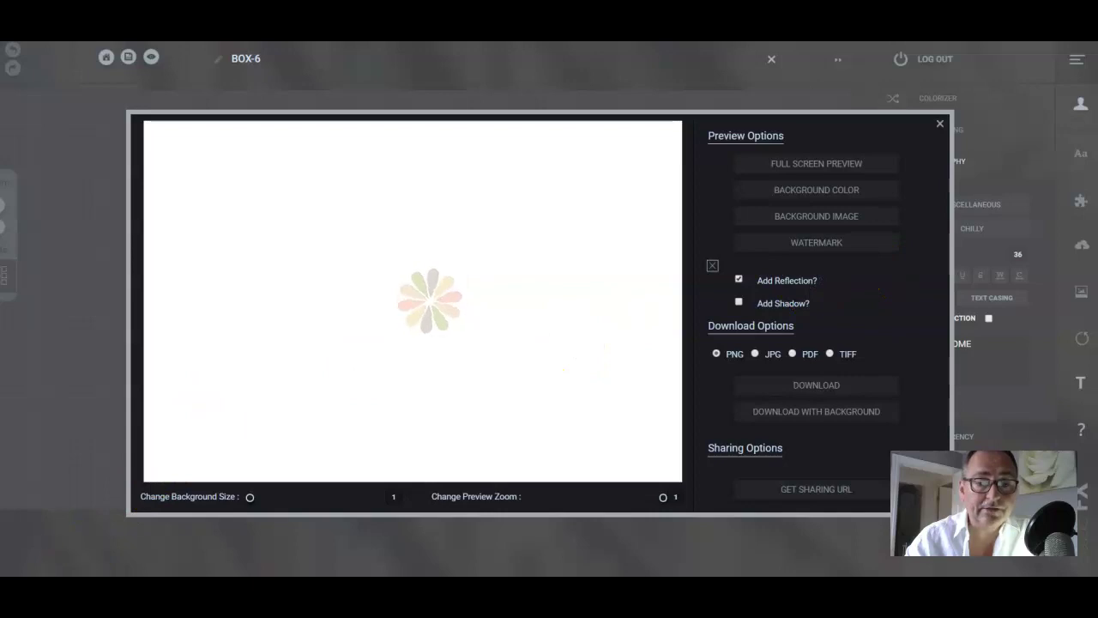
{"action": "left_click", "coordinate": [739, 302]}
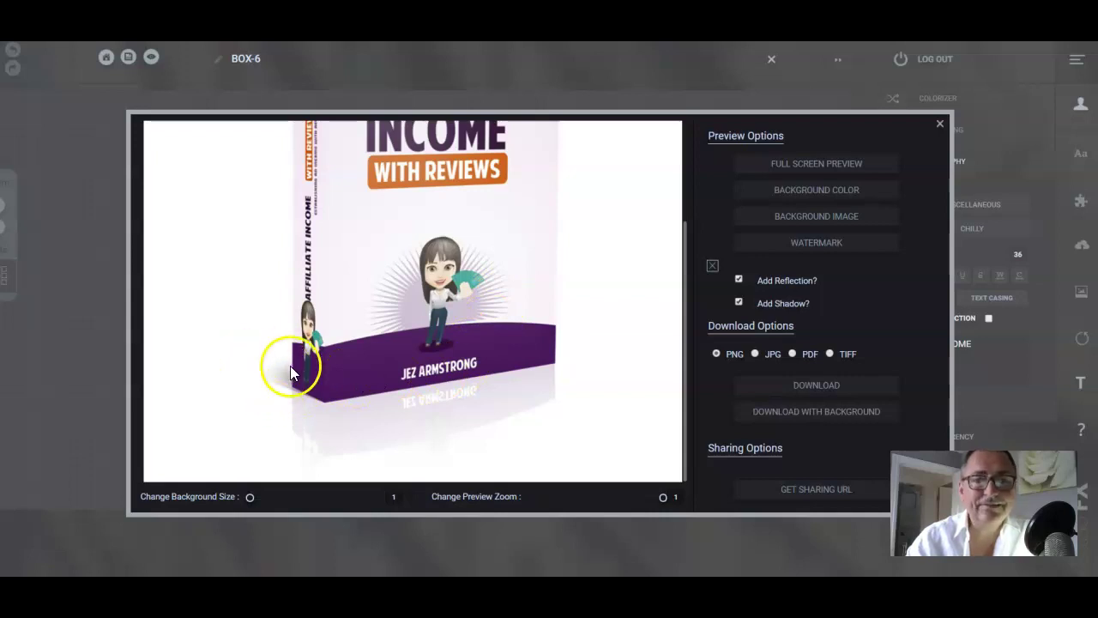
{"action": "scroll", "coordinate": [488, 380], "scroll_direction": "up", "scroll_amount": 1}
{"action": "scroll", "coordinate": [488, 380], "scroll_direction": "down", "scroll_amount": 1}
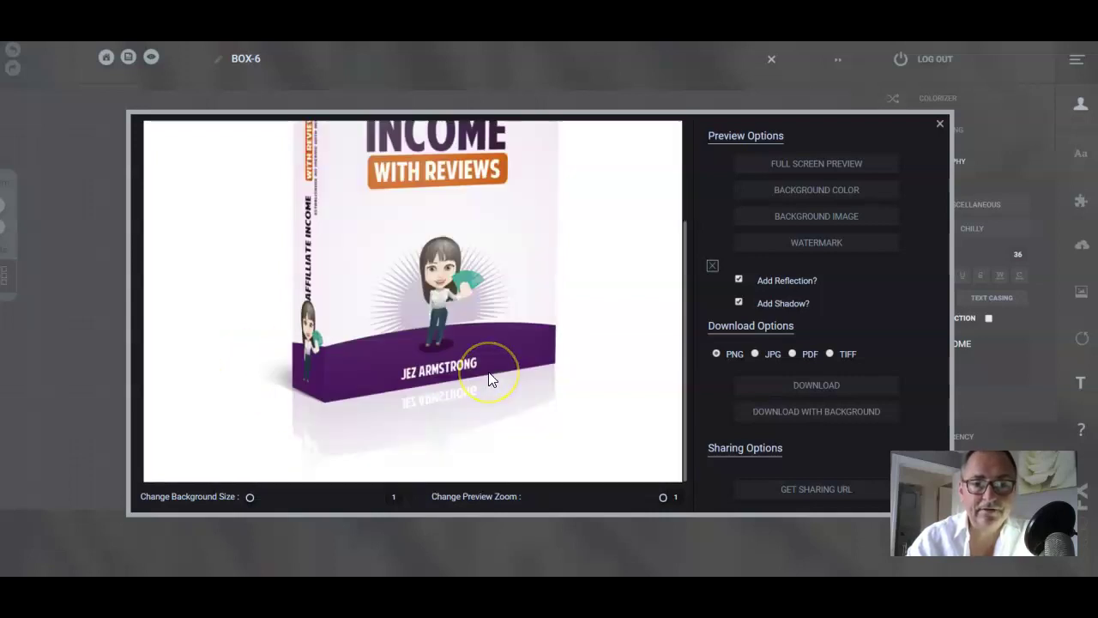
{"action": "scroll", "coordinate": [496, 296], "scroll_direction": "up", "scroll_amount": 1}
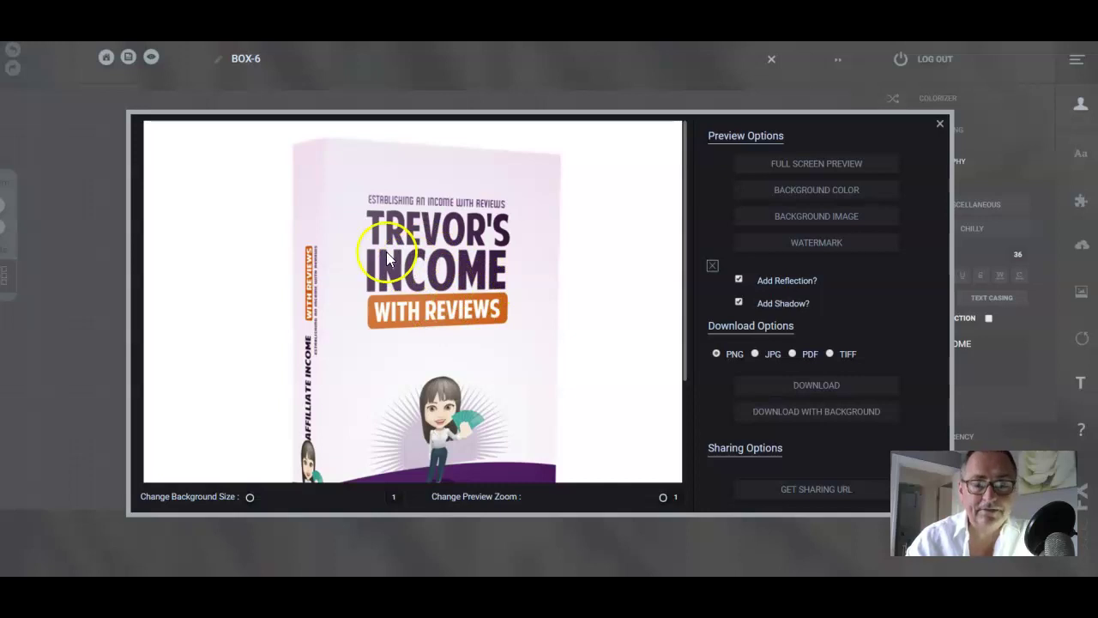
{"action": "scroll", "coordinate": [479, 283], "scroll_direction": "down", "scroll_amount": 1}
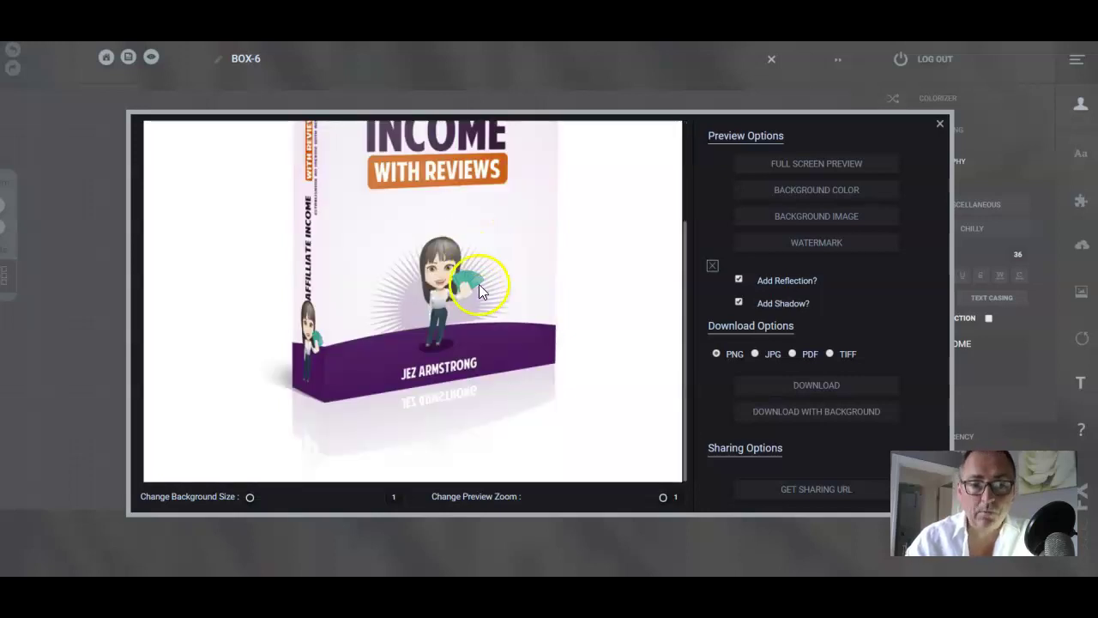
{"action": "scroll", "coordinate": [456, 283], "scroll_direction": "up", "scroll_amount": 1}
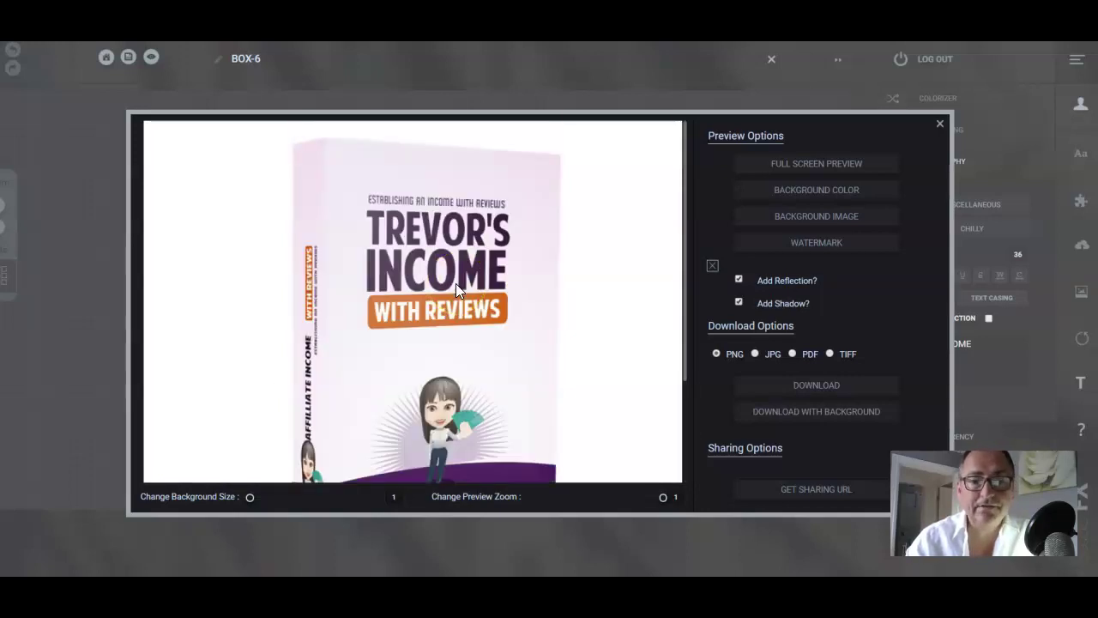
{"action": "scroll", "coordinate": [455, 284], "scroll_direction": "down", "scroll_amount": 1}
{"action": "scroll", "coordinate": [456, 283], "scroll_direction": "up", "scroll_amount": 1}
{"action": "scroll", "coordinate": [455, 283], "scroll_direction": "down", "scroll_amount": 1}
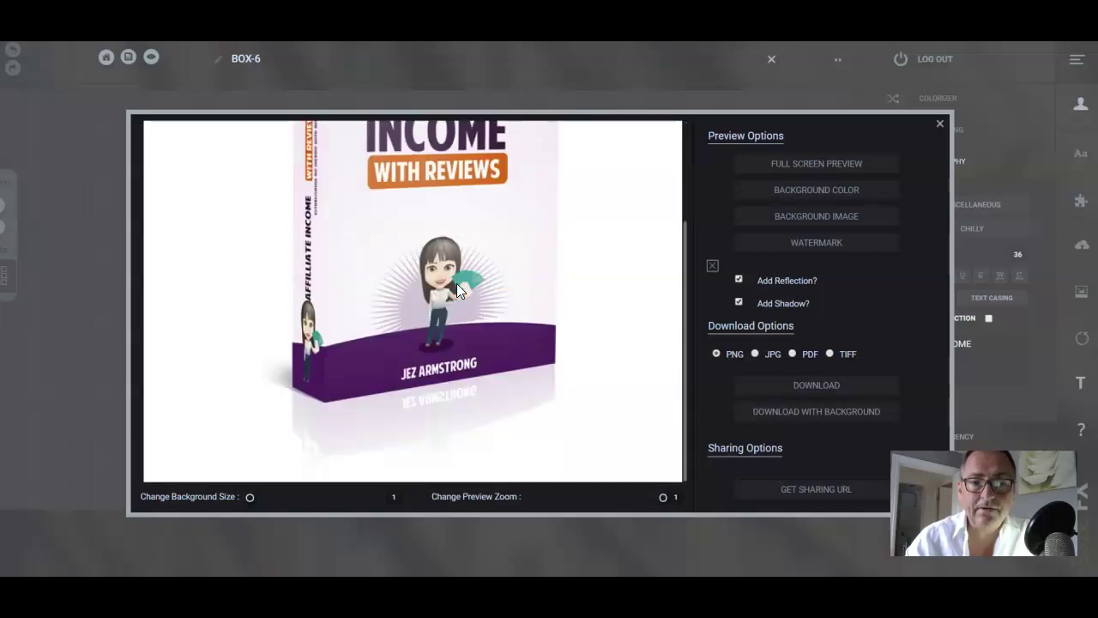
{"action": "scroll", "coordinate": [456, 284], "scroll_direction": "up", "scroll_amount": 1}
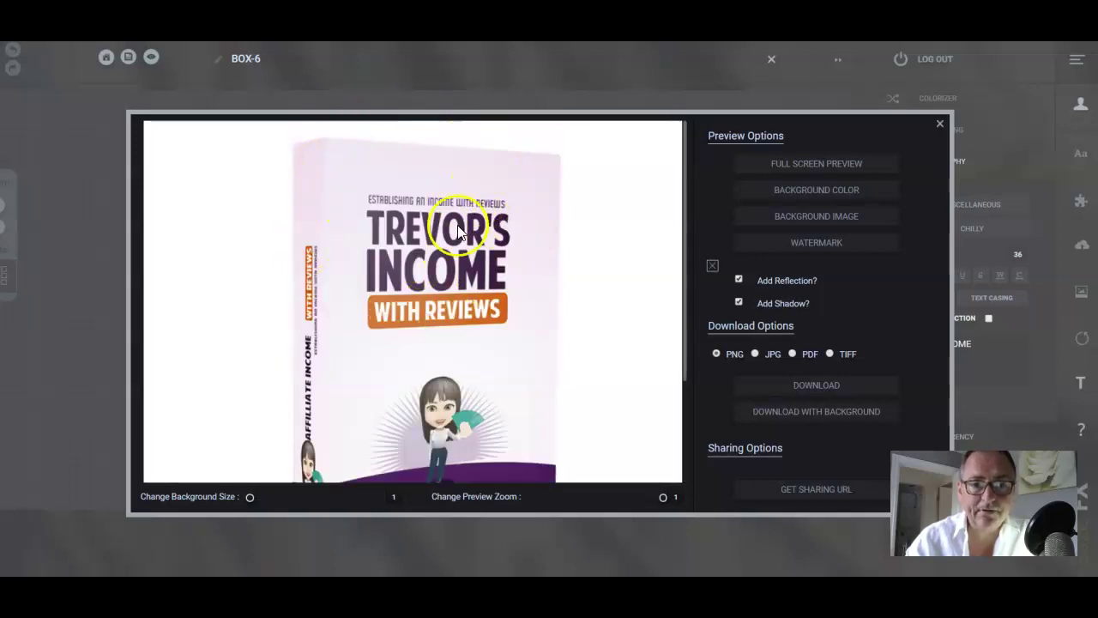
{"action": "scroll", "coordinate": [459, 232], "scroll_direction": "down", "scroll_amount": 1}
{"action": "scroll", "coordinate": [461, 231], "scroll_direction": "up", "scroll_amount": 1}
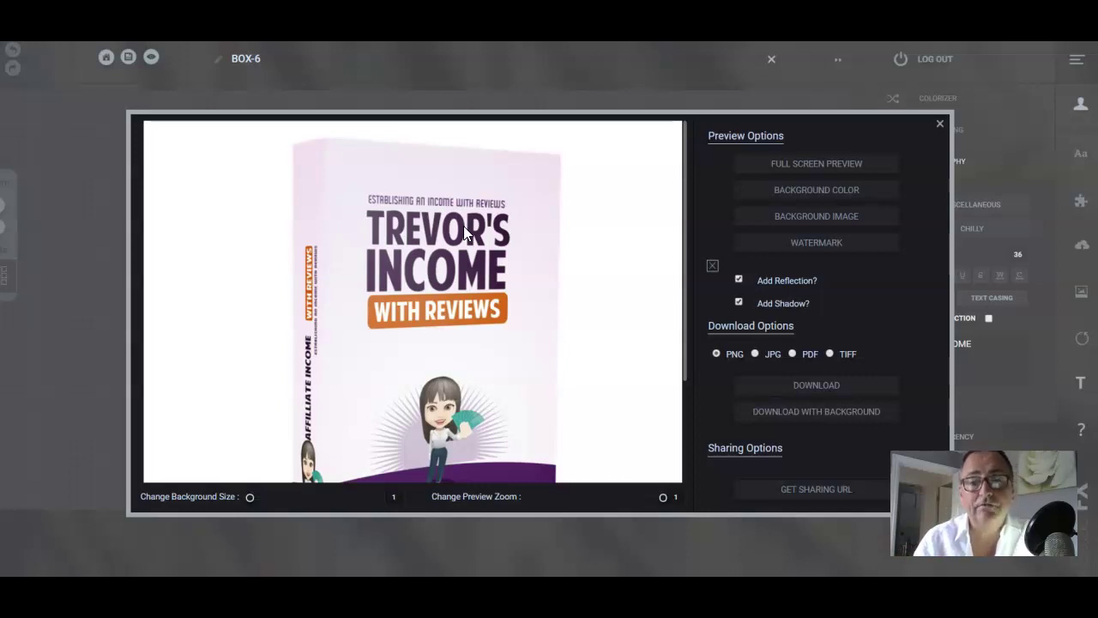
{"action": "left_click", "coordinate": [490, 213]}
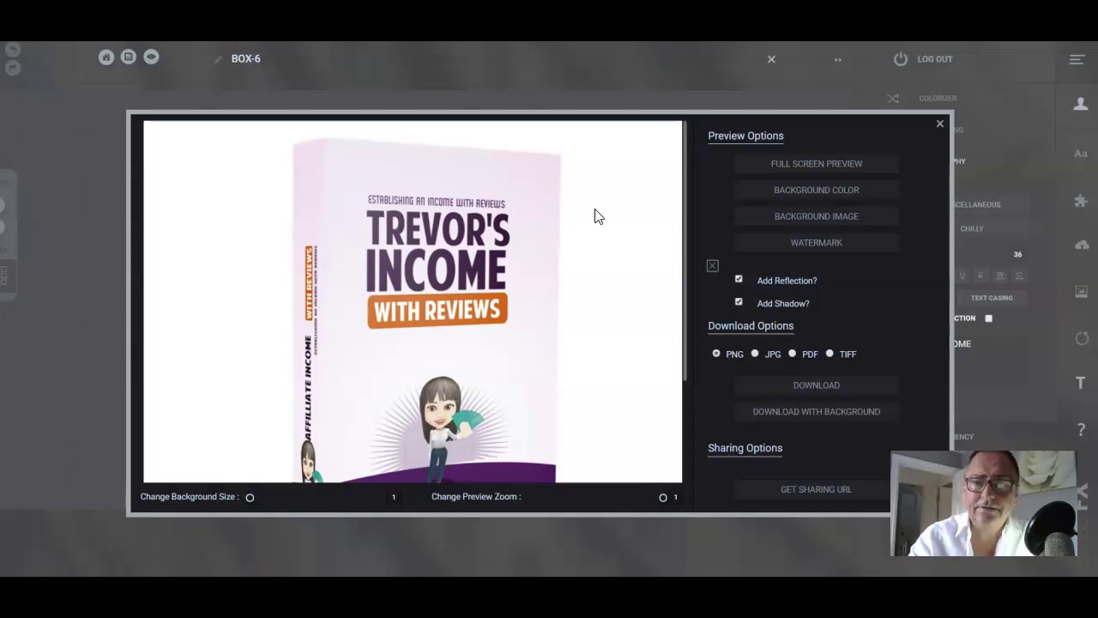
- Close the Trevor's Income preview and bring up the saved e-covers from Home
{"action": "left_click", "coordinate": [941, 126]}
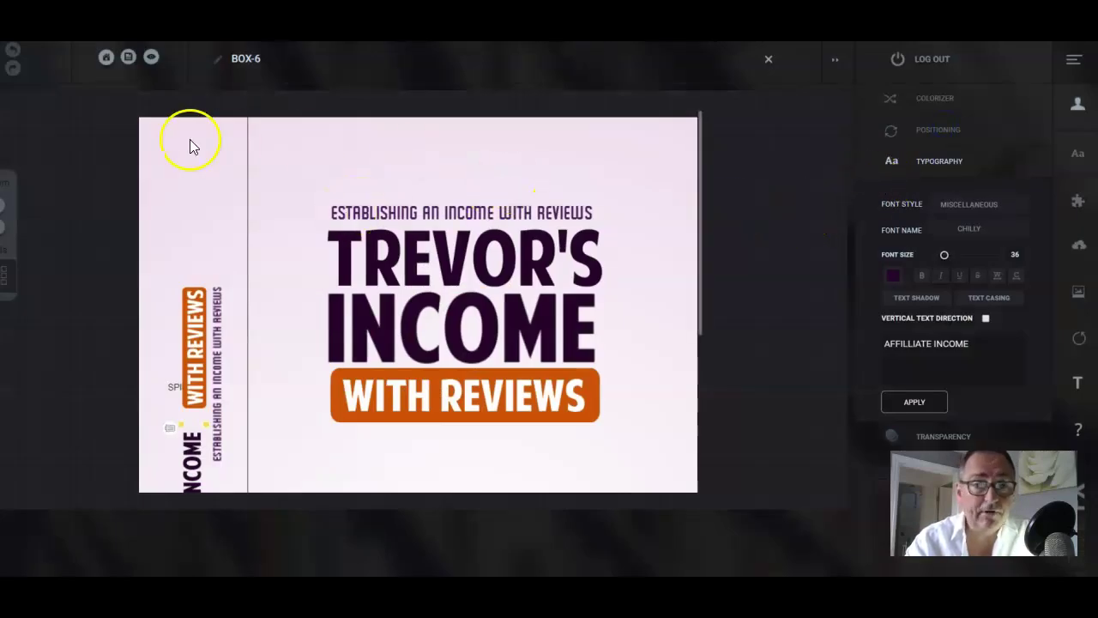
{"action": "left_click", "coordinate": [103, 57]}
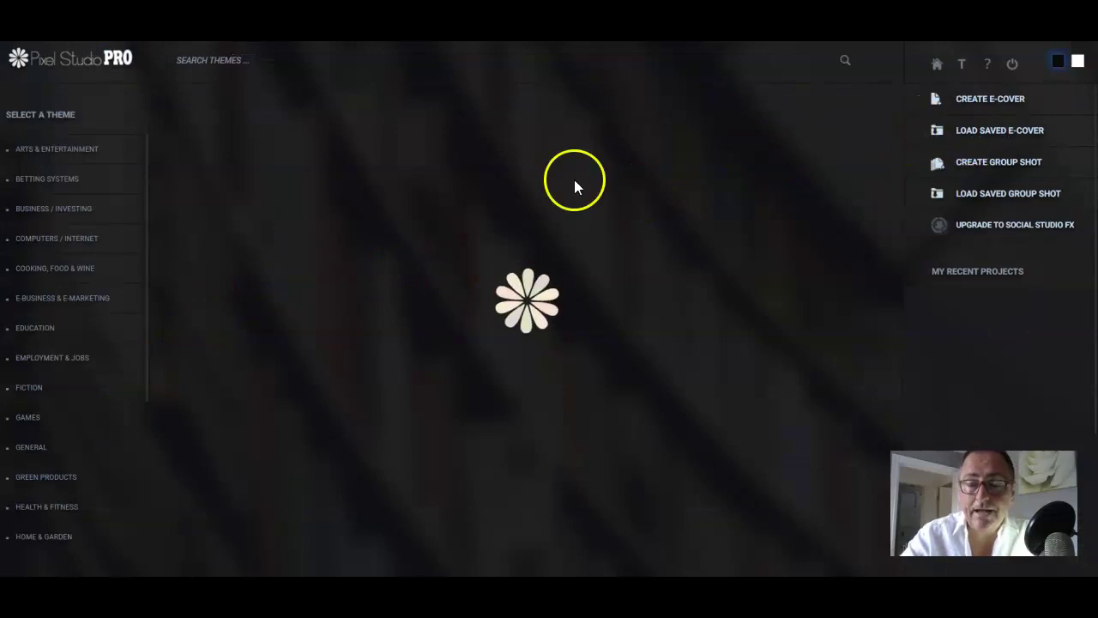
{"action": "left_click", "coordinate": [985, 134]}
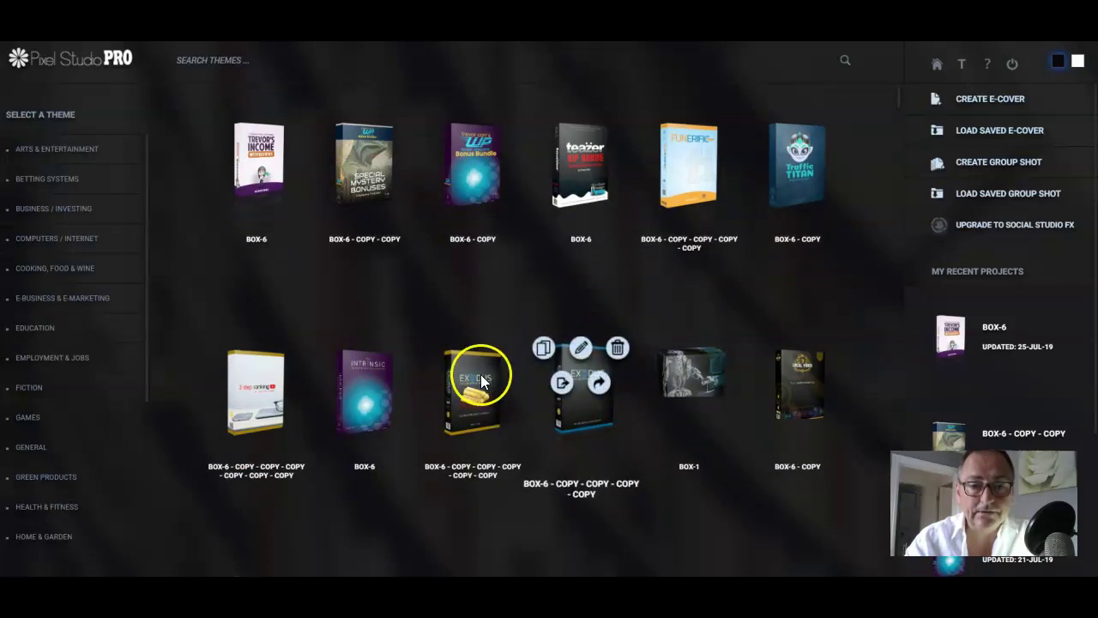
{"action": "left_click", "coordinate": [562, 384]}
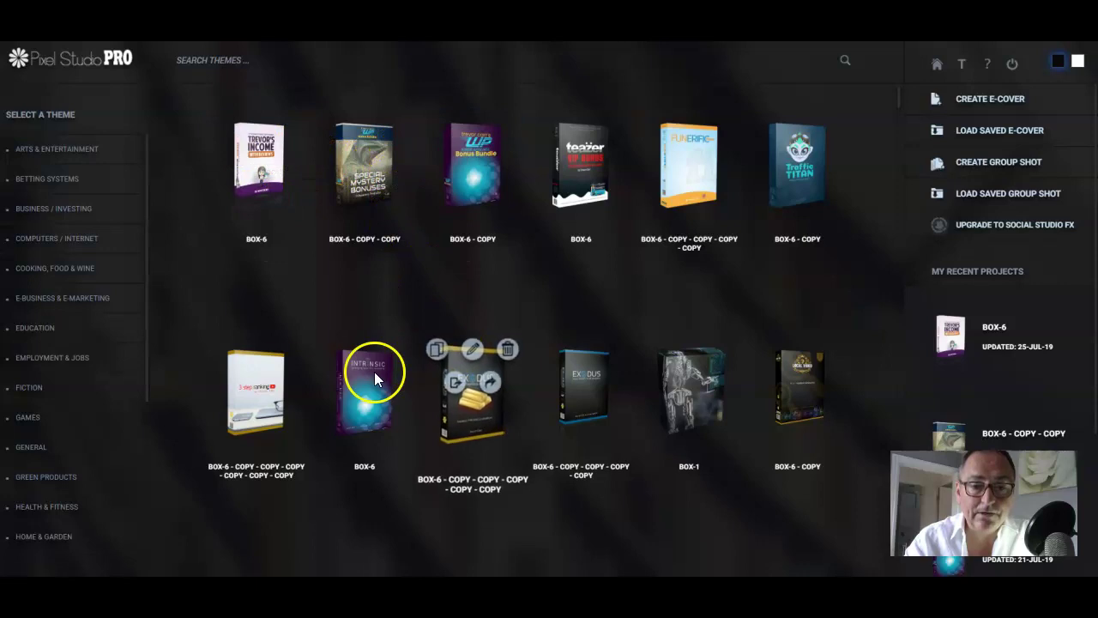
- Open the saved BOX-6 - COPY cover for editing
{"action": "scroll", "coordinate": [594, 399], "scroll_direction": "down", "scroll_amount": 6}
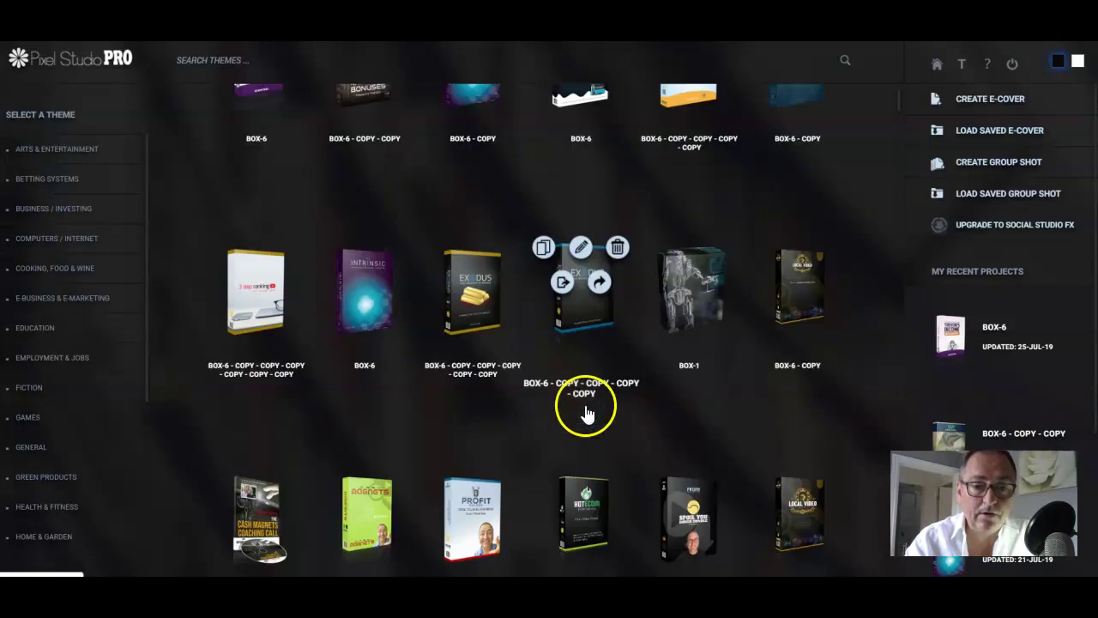
{"action": "scroll", "coordinate": [586, 412], "scroll_direction": "up", "scroll_amount": 5}
{"action": "scroll", "coordinate": [586, 412], "scroll_direction": "up", "scroll_amount": 1}
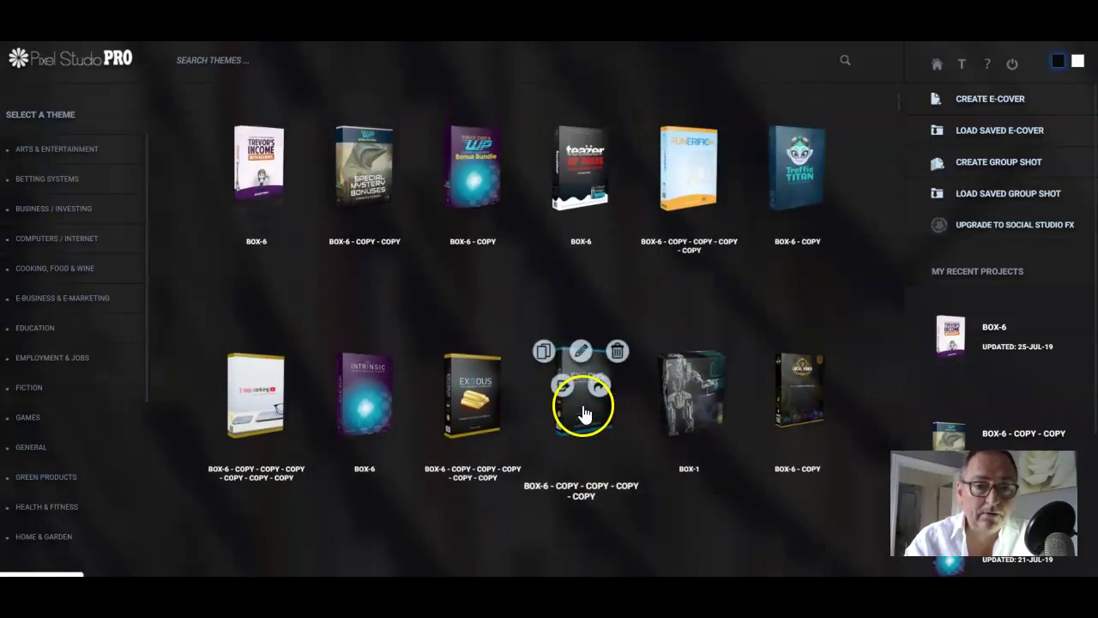
{"action": "mouse_move", "coordinate": [466, 201]}
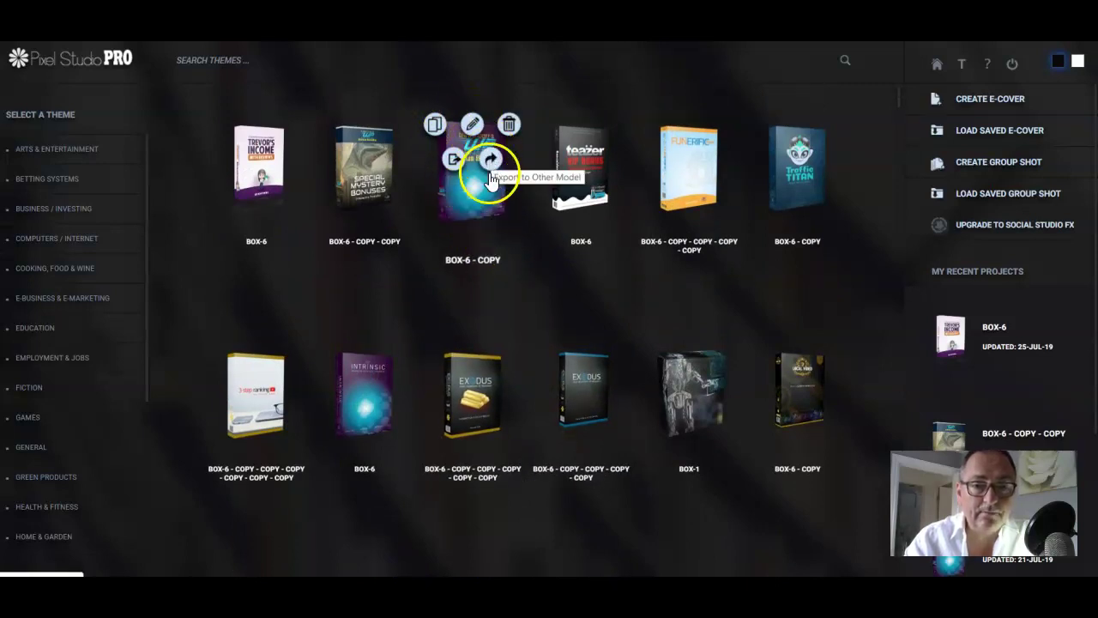
{"action": "left_click", "coordinate": [473, 127]}
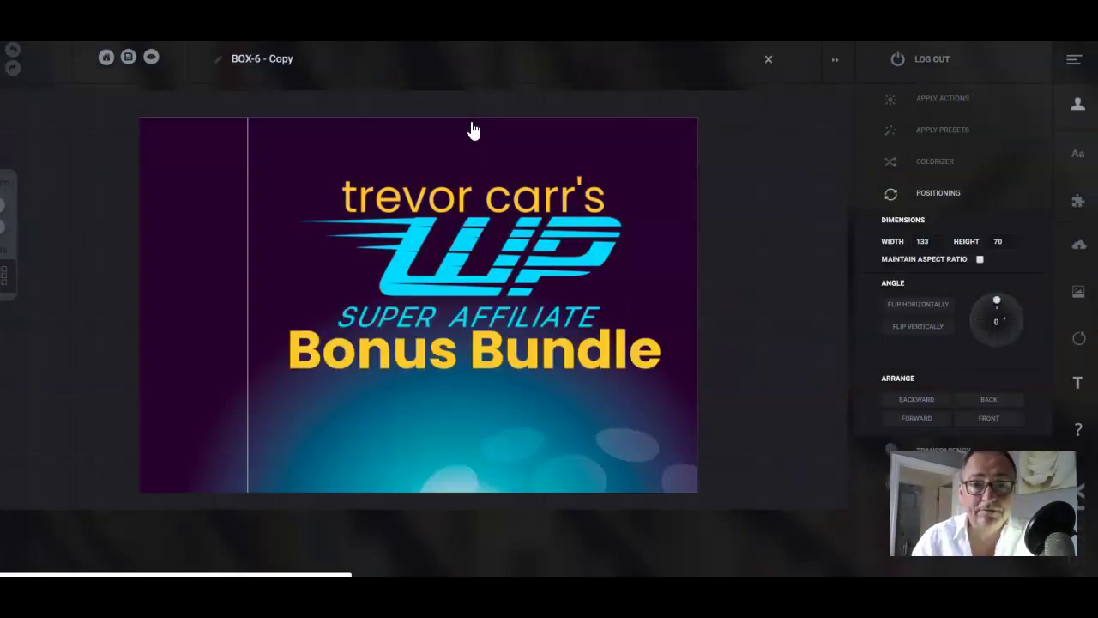
- Deselect the spine text and preview the BOX-6 - Copy Bonus Bundle cover as a 3D box
{"action": "left_click", "coordinate": [471, 115]}
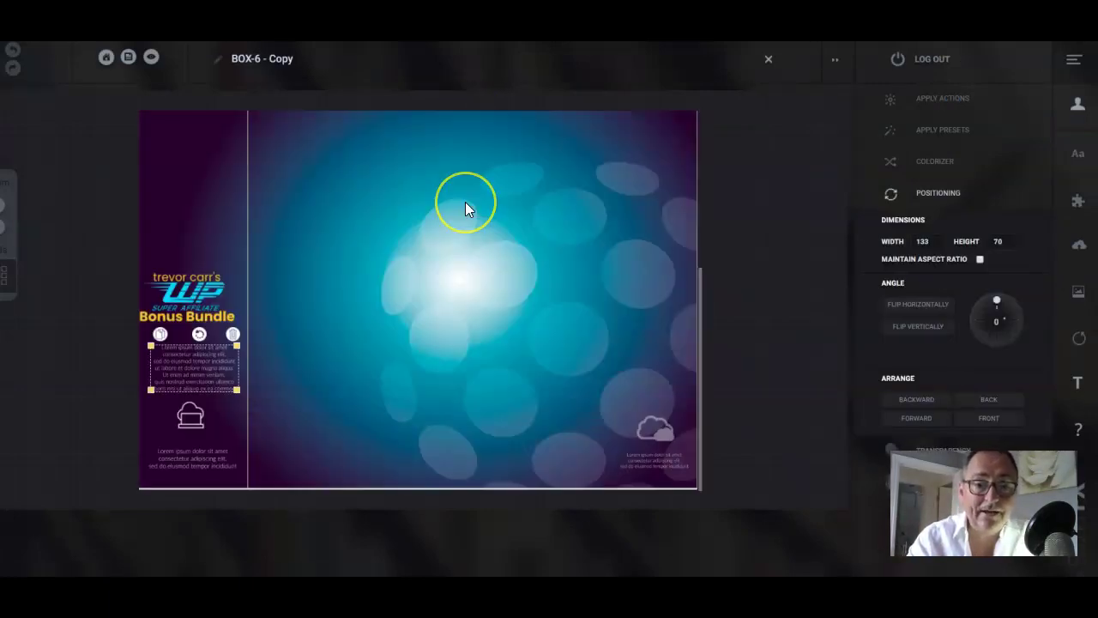
{"action": "left_click", "coordinate": [550, 242]}
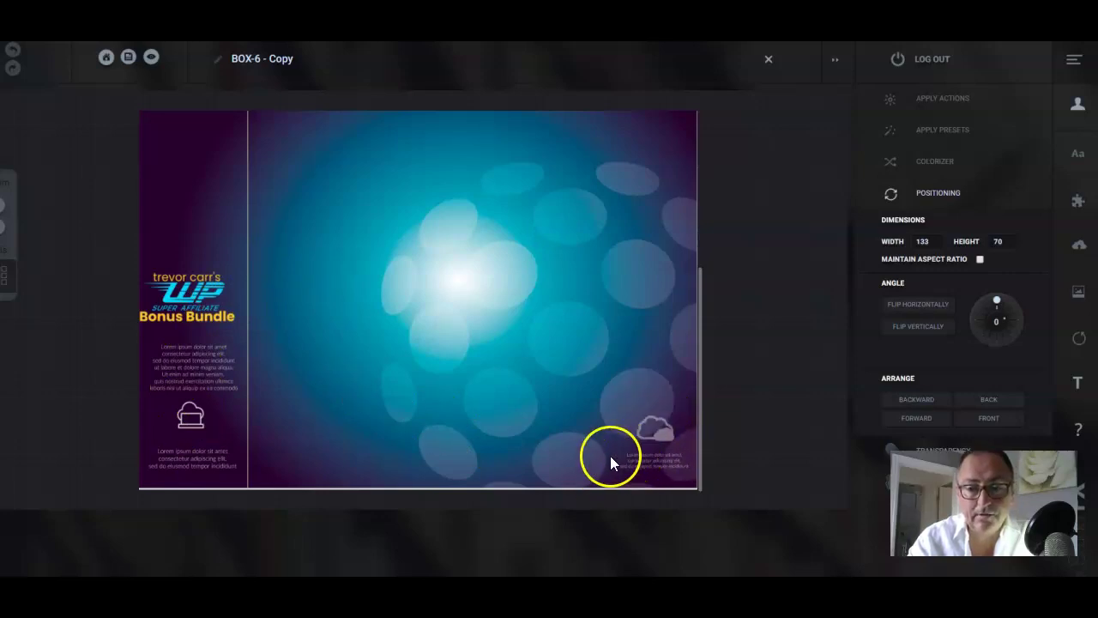
{"action": "scroll", "coordinate": [440, 348], "scroll_direction": "up", "scroll_amount": 5}
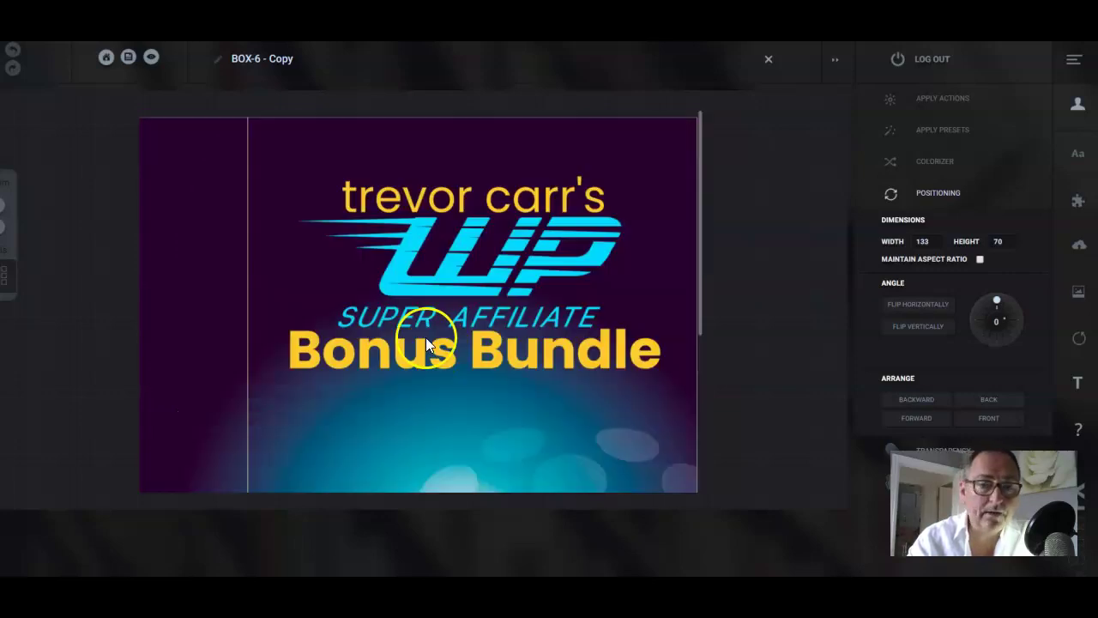
{"action": "scroll", "coordinate": [426, 337], "scroll_direction": "down", "scroll_amount": 5}
{"action": "scroll", "coordinate": [401, 331], "scroll_direction": "up", "scroll_amount": 5}
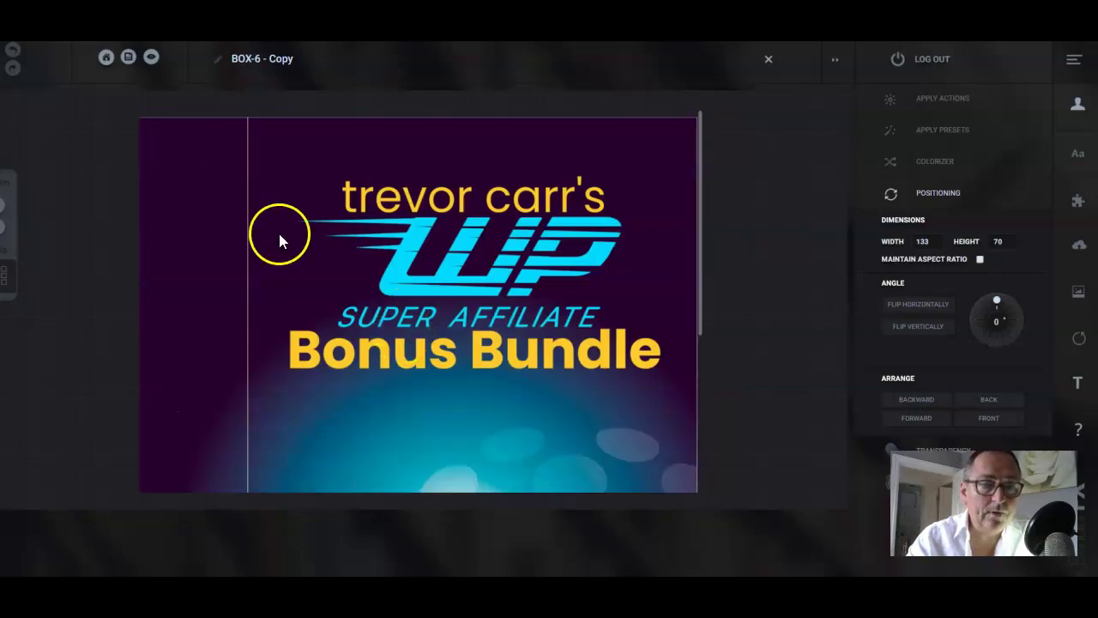
{"action": "left_click", "coordinate": [151, 56]}
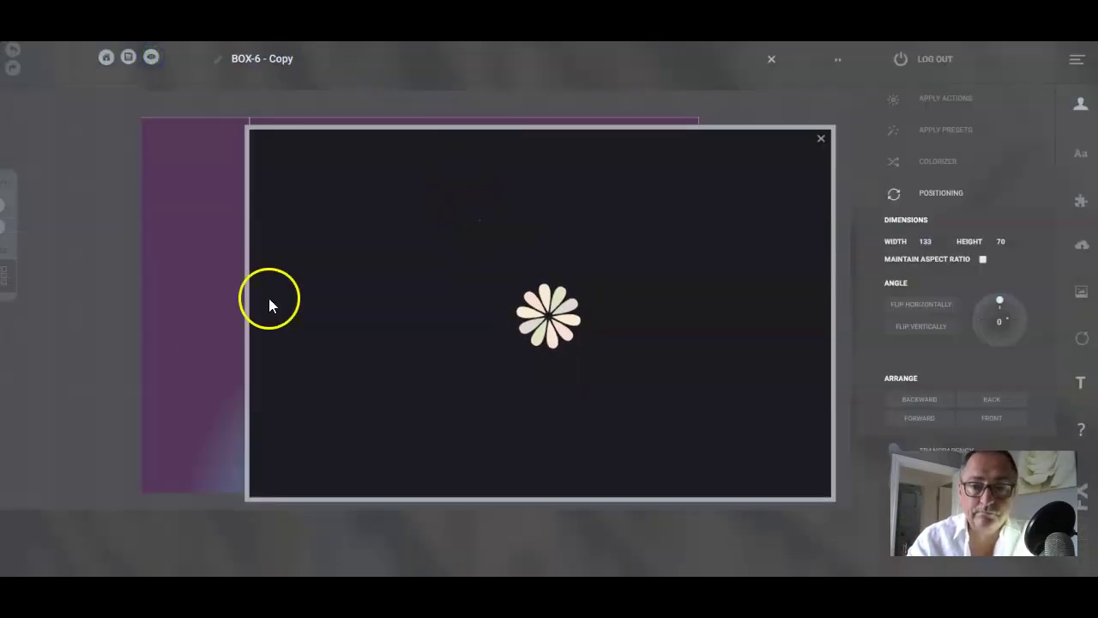